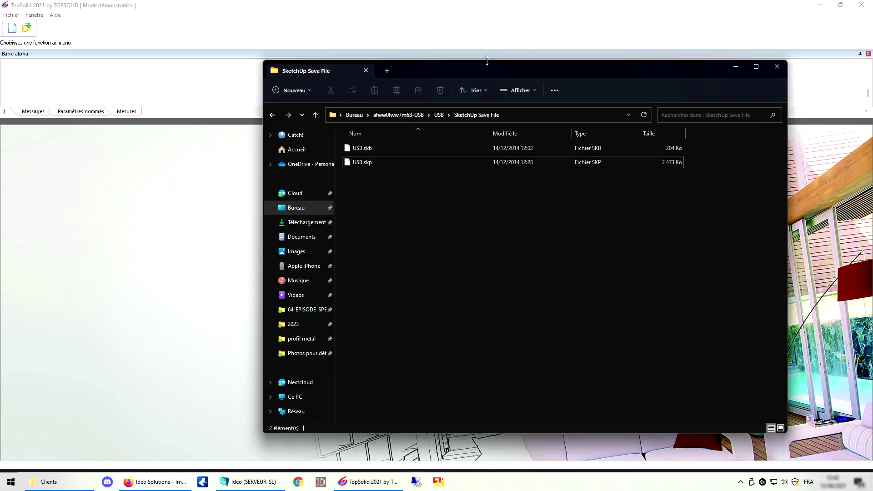
Select the USB.skp model in File Explorer and start a new TopSolid document
{"action": "mouse_move", "coordinate": [489, 71]}
{"action": "left_mouse_down"}
{"action": "mouse_move", "coordinate": [345, 207]}
{"action": "mouse_move", "coordinate": [447, 43]}
{"action": "left_mouse_up"}
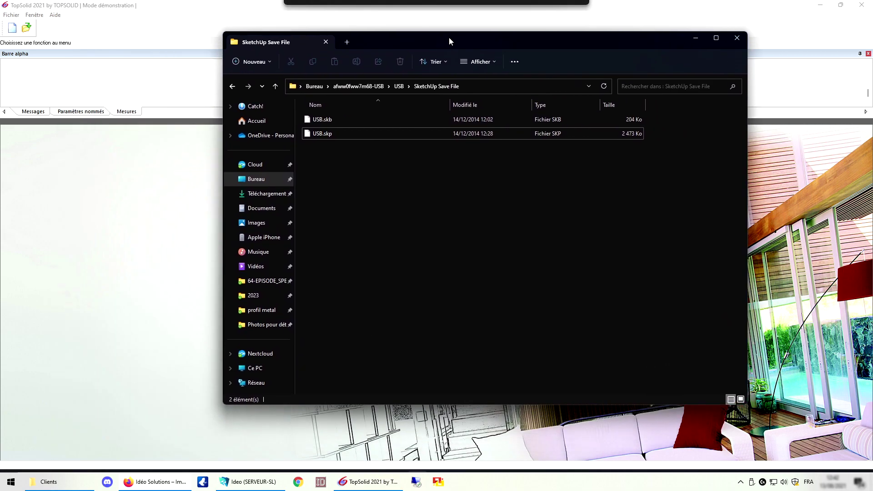
{"action": "left_click", "coordinate": [330, 136]}
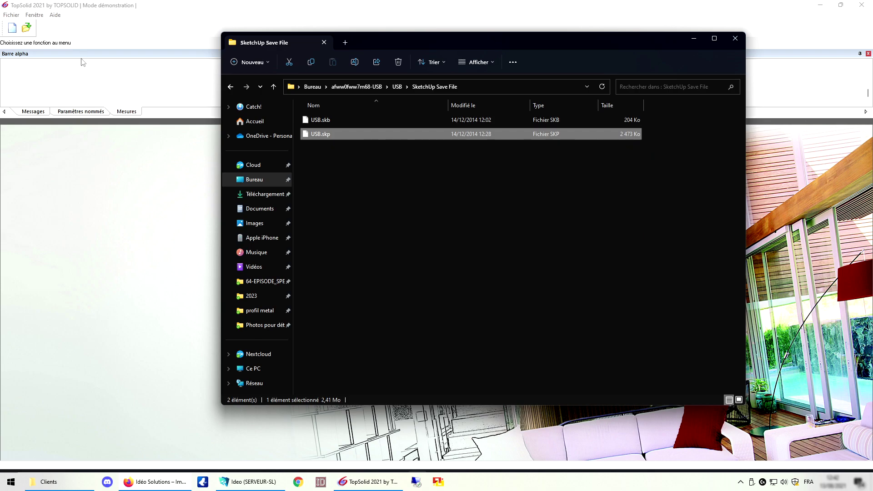
{"action": "left_click", "coordinate": [12, 28]}
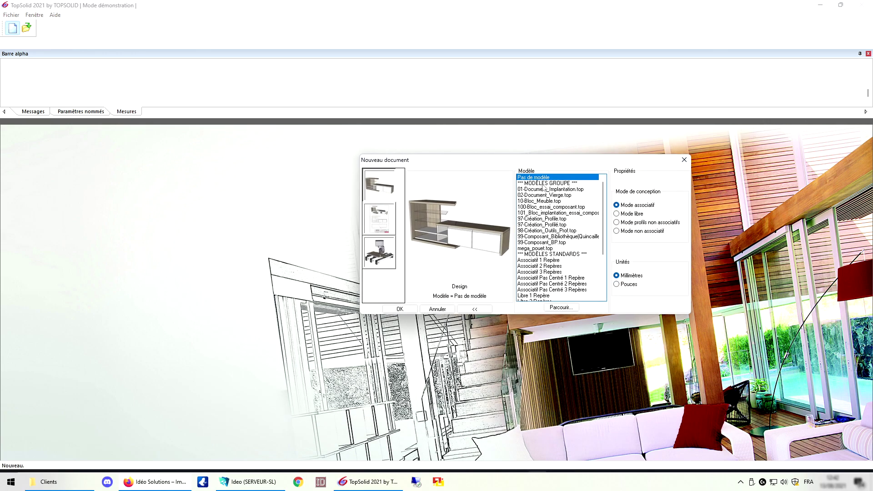
Create a blank document with 'Pas de modèle' and drag USB.skp in, importing with automatic units
{"action": "left_click", "coordinate": [402, 309]}
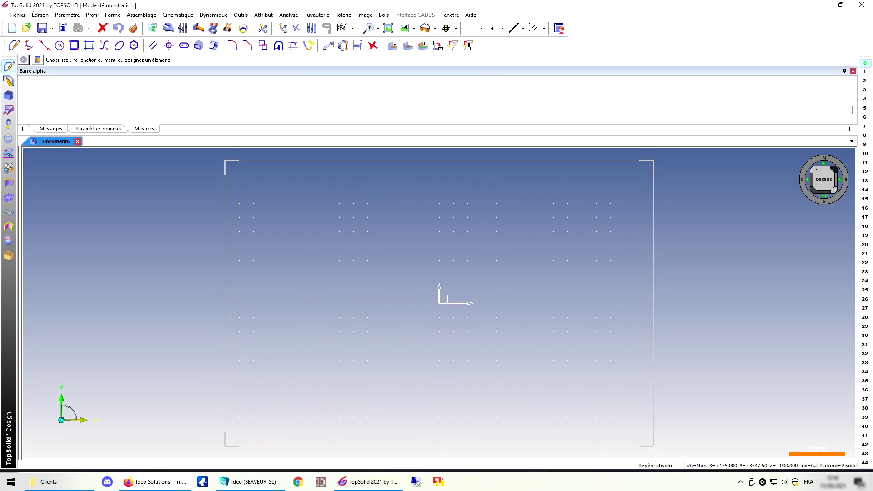
{"action": "key", "text": "alt+Tab"}
{"action": "left_click_drag", "start_coordinate": [338, 135], "coordinate": [146, 230]}
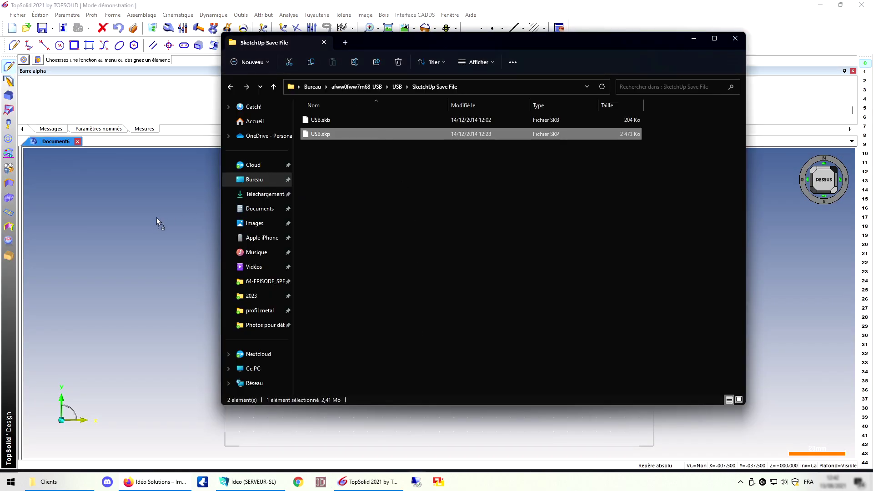
{"action": "left_click", "coordinate": [72, 59]}
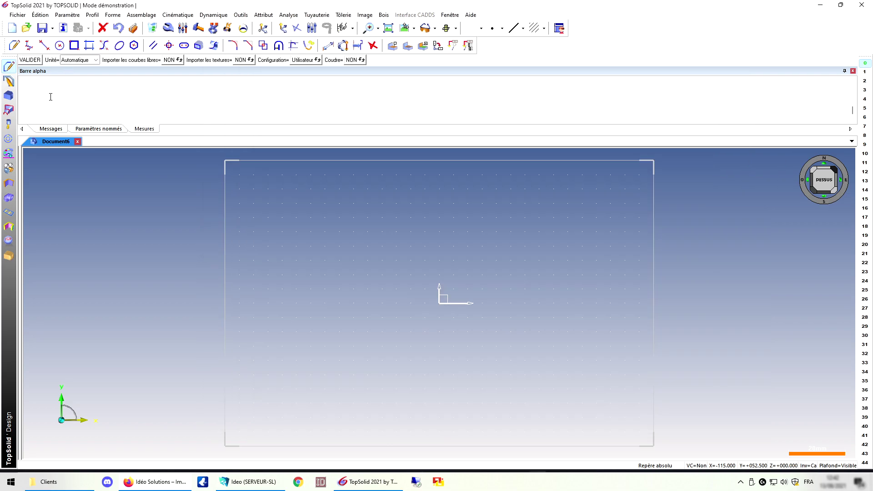
{"action": "left_click", "coordinate": [39, 61]}
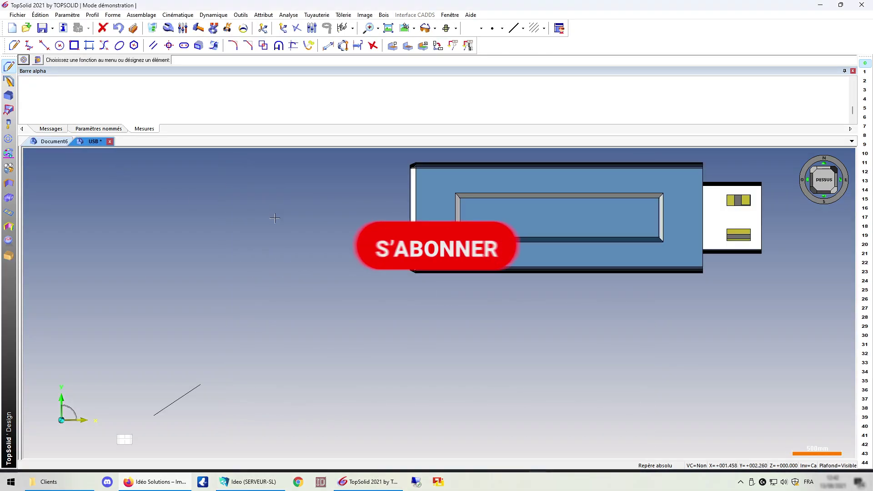
{"action": "scroll", "coordinate": [284, 276], "scroll_direction": "down", "scroll_amount": 1}
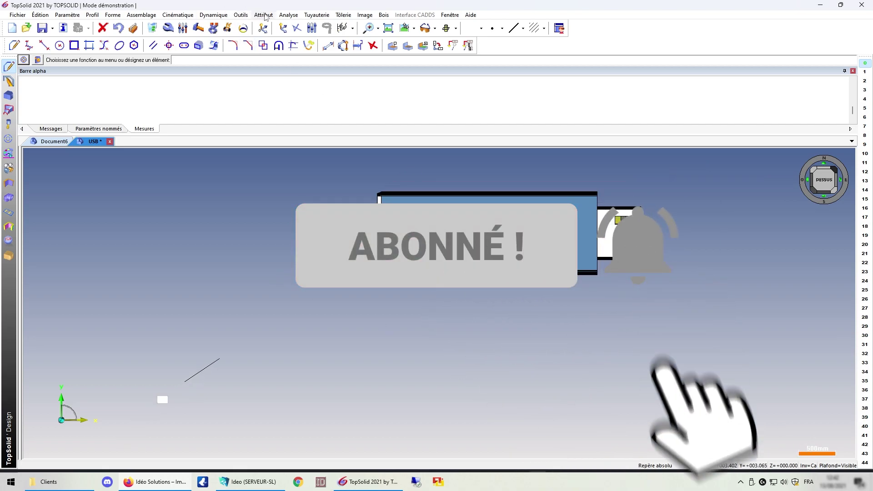
{"action": "left_click", "coordinate": [288, 15]}
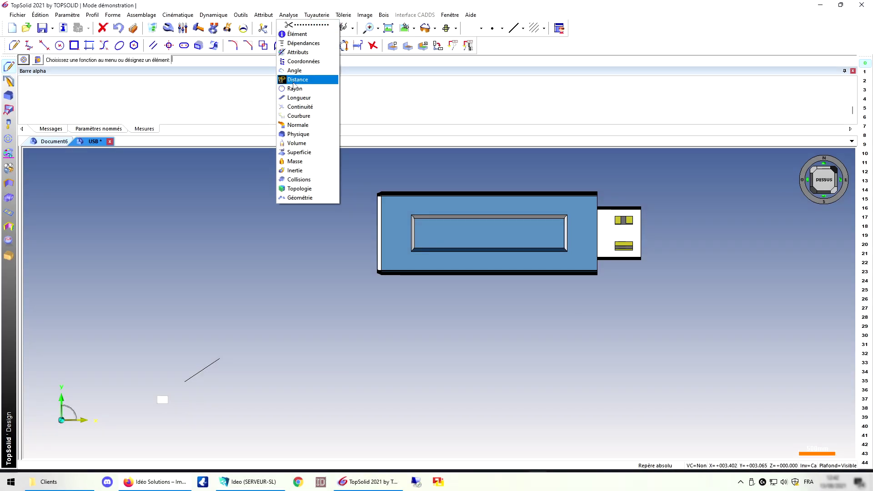
Measure the distance between the stick's two ends, reading 3.55 m
{"action": "left_click", "coordinate": [293, 81]}
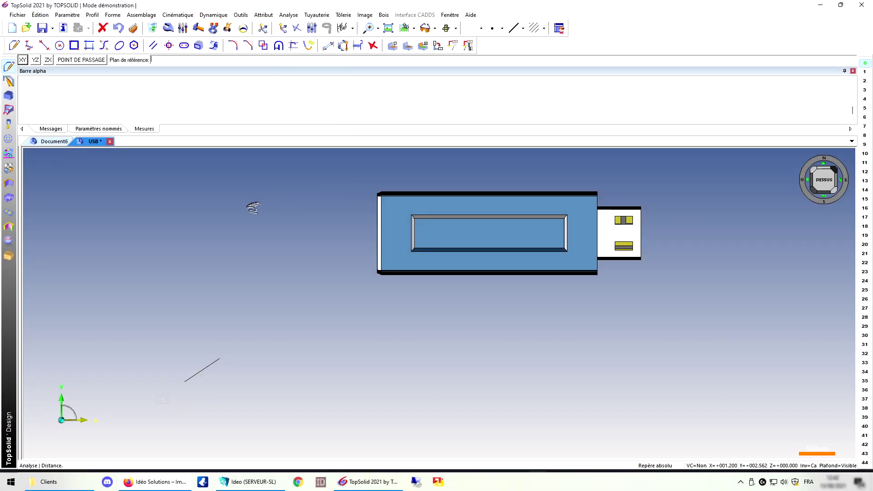
{"action": "mouse_move", "coordinate": [254, 208]}
{"action": "middle_mouse_down"}
{"action": "mouse_move", "coordinate": [300, 227]}
{"action": "mouse_move", "coordinate": [262, 347]}
{"action": "mouse_move", "coordinate": [400, 357]}
{"action": "middle_mouse_up"}
{"action": "left_click", "coordinate": [305, 231]}
{"action": "scroll", "coordinate": [540, 211], "scroll_direction": "up", "scroll_amount": 2}
{"action": "scroll", "coordinate": [539, 211], "scroll_direction": "up", "scroll_amount": 3}
{"action": "scroll", "coordinate": [540, 212], "scroll_direction": "up", "scroll_amount": 2}
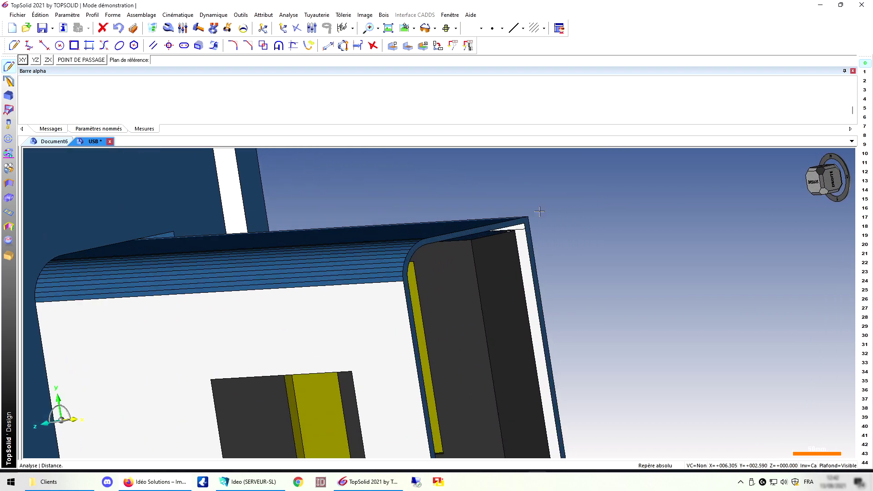
{"action": "left_click", "coordinate": [528, 221]}
{"action": "scroll", "coordinate": [528, 221], "scroll_direction": "down", "scroll_amount": 3}
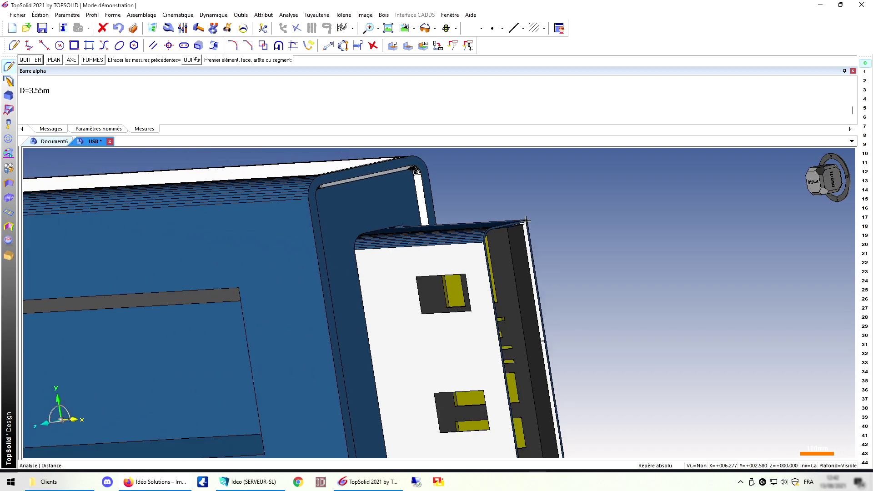
{"action": "scroll", "coordinate": [528, 221], "scroll_direction": "down", "scroll_amount": 1}
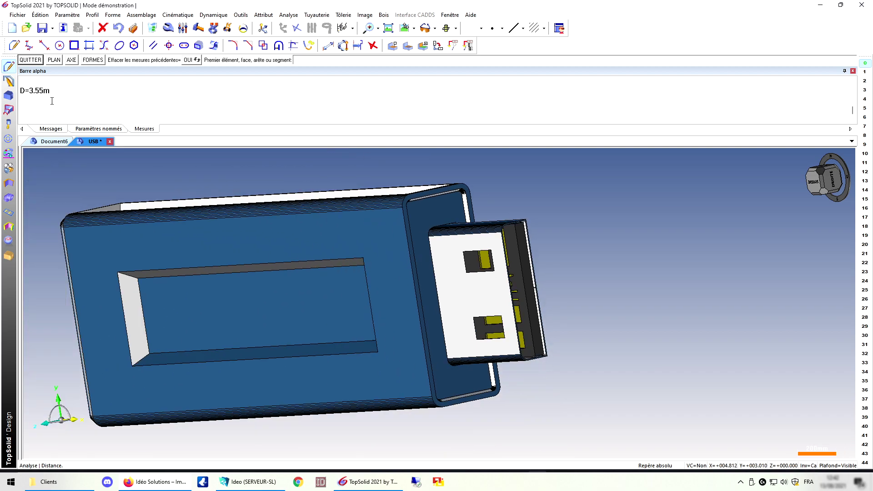
Set the document's Longueur unit to mm in Properties > Unités
{"action": "left_click", "coordinate": [64, 28]}
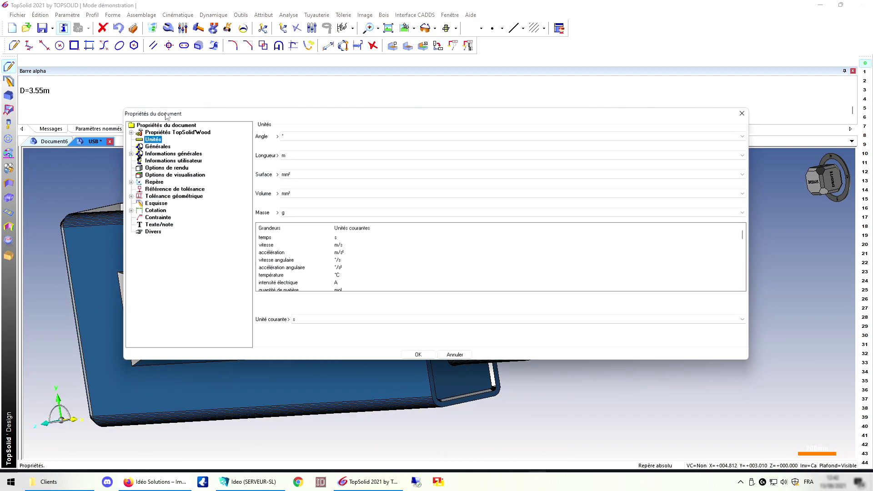
{"action": "left_click", "coordinate": [293, 155]}
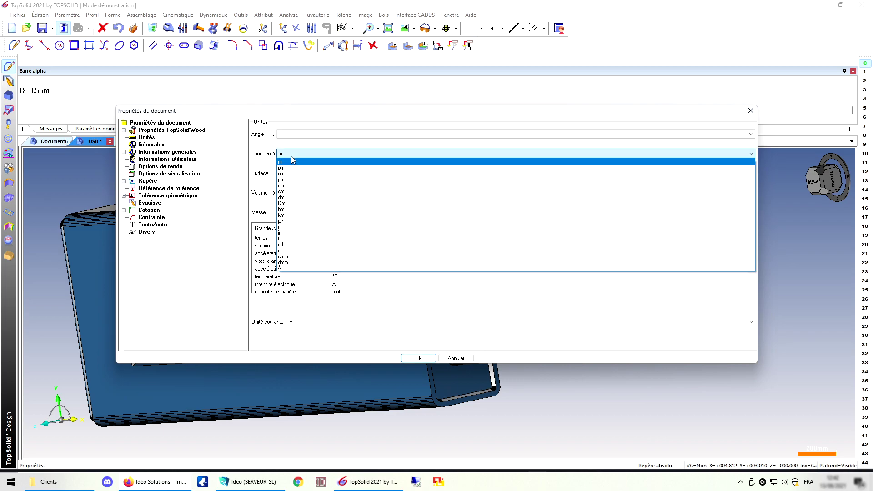
{"action": "left_click", "coordinate": [291, 188]}
{"action": "left_click", "coordinate": [419, 359]}
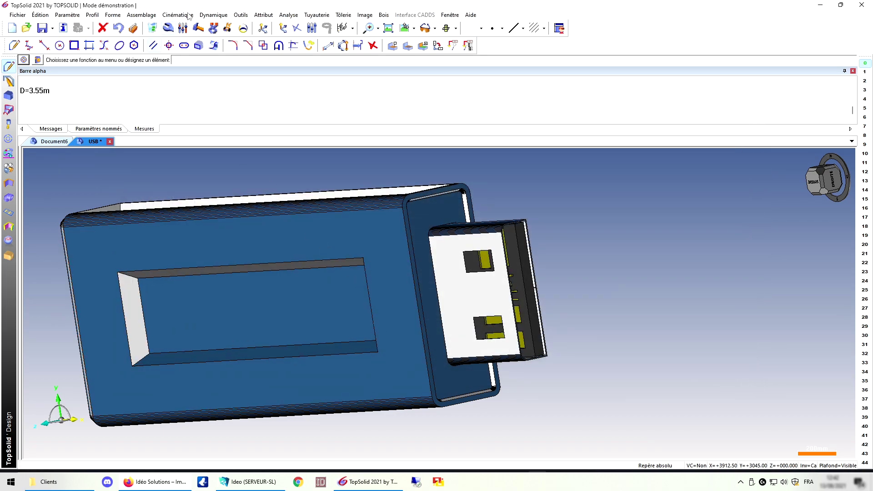
Orbit the USB stick between a flat top view and tilted 3D views to inspect it
{"action": "scroll", "coordinate": [318, 196], "scroll_direction": "down", "scroll_amount": 3}
{"action": "middle_click_drag", "start_coordinate": [325, 195], "coordinate": [496, 213]}
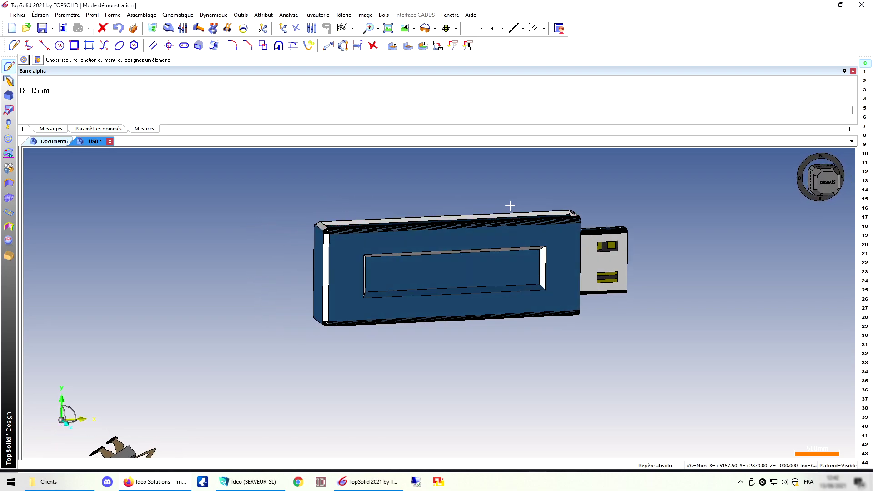
{"action": "mouse_move", "coordinate": [475, 199]}
{"action": "middle_mouse_down"}
{"action": "mouse_move", "coordinate": [502, 220]}
{"action": "mouse_move", "coordinate": [370, 194]}
{"action": "mouse_move", "coordinate": [387, 194]}
{"action": "middle_mouse_up"}
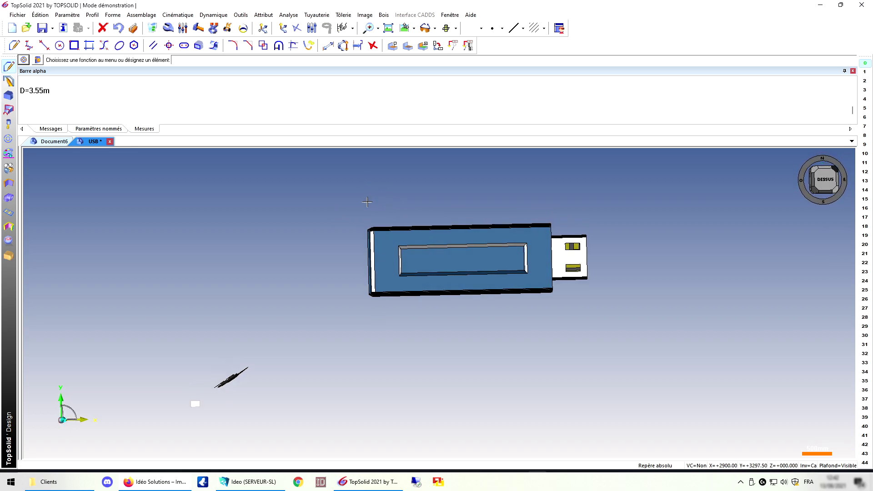
{"action": "mouse_move", "coordinate": [536, 317]}
{"action": "middle_mouse_down"}
{"action": "mouse_move", "coordinate": [493, 242]}
{"action": "mouse_move", "coordinate": [384, 246]}
{"action": "mouse_move", "coordinate": [225, 274]}
{"action": "mouse_move", "coordinate": [197, 288]}
{"action": "mouse_move", "coordinate": [537, 304]}
{"action": "mouse_move", "coordinate": [546, 337]}
{"action": "mouse_move", "coordinate": [562, 333]}
{"action": "middle_mouse_up"}
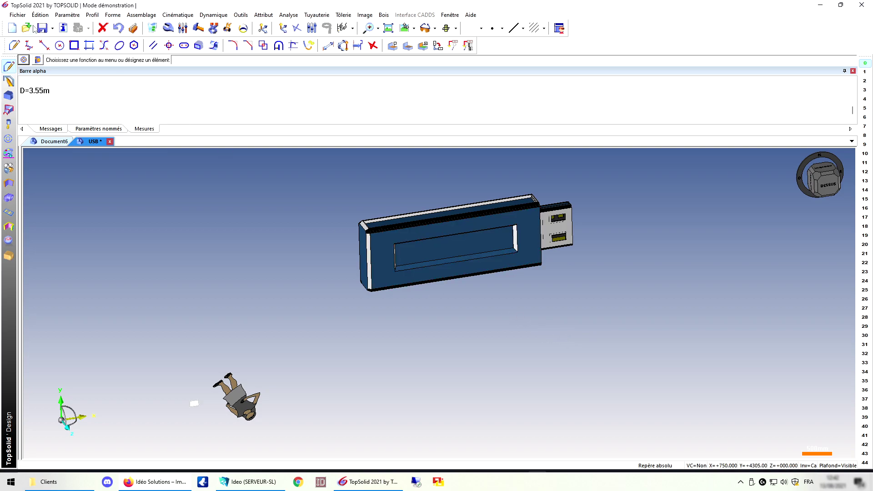
{"action": "left_click", "coordinate": [41, 15]}
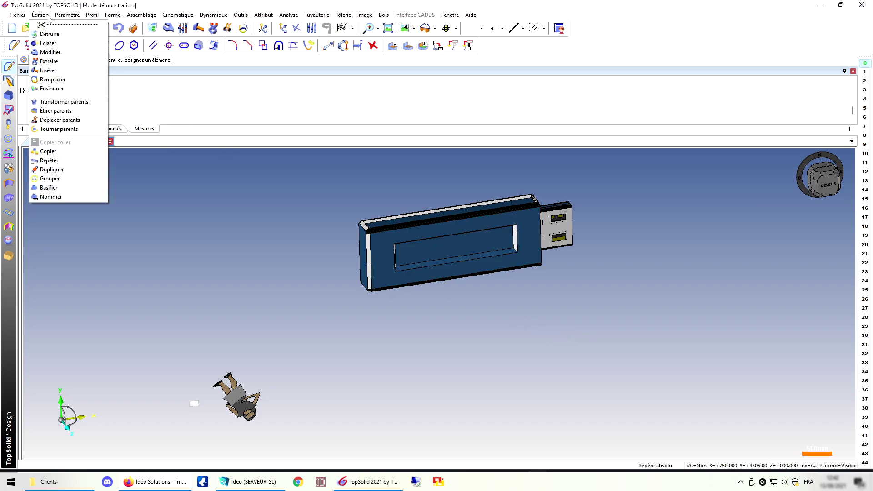
Start a Transformer parents operation of type HOMOTHÉTIE PONCTUELLE
{"action": "left_click", "coordinate": [68, 103]}
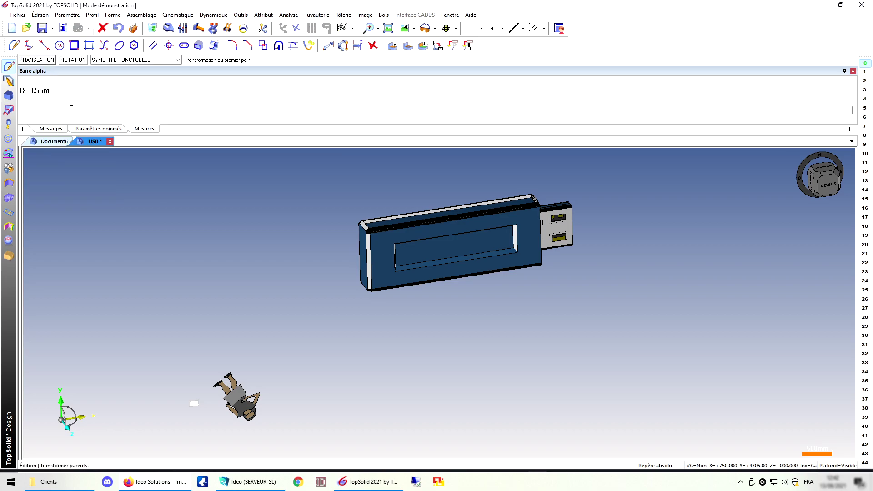
{"action": "left_click", "coordinate": [178, 61]}
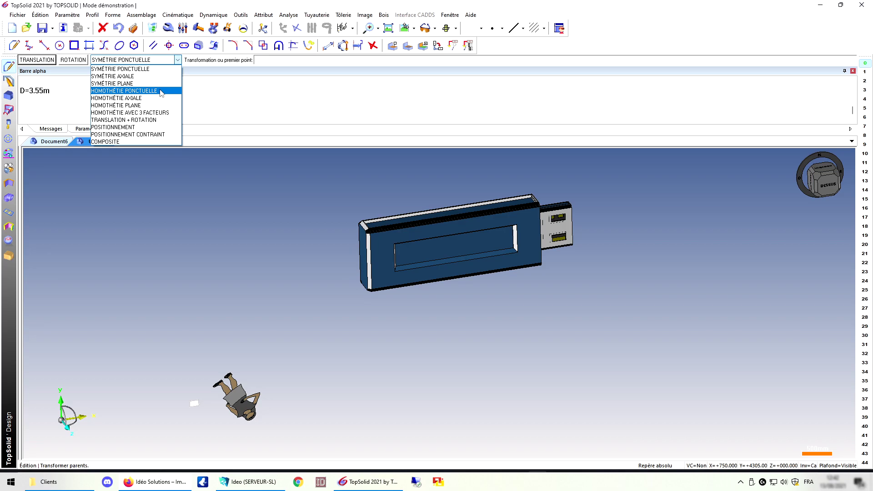
{"action": "left_click", "coordinate": [161, 92]}
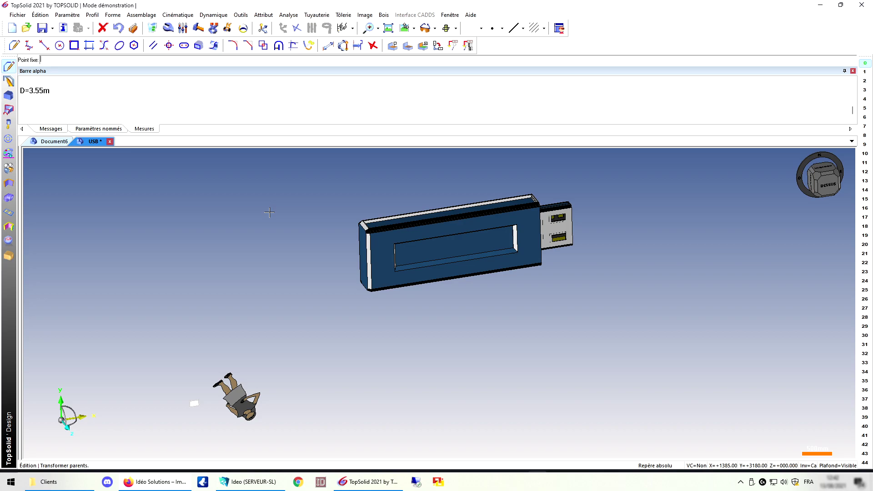
Zoom in and pick the stick's top-left corner as the homothety's Point fixe
{"action": "scroll", "coordinate": [350, 224], "scroll_direction": "up", "scroll_amount": 1}
{"action": "scroll", "coordinate": [359, 225], "scroll_direction": "up", "scroll_amount": 3}
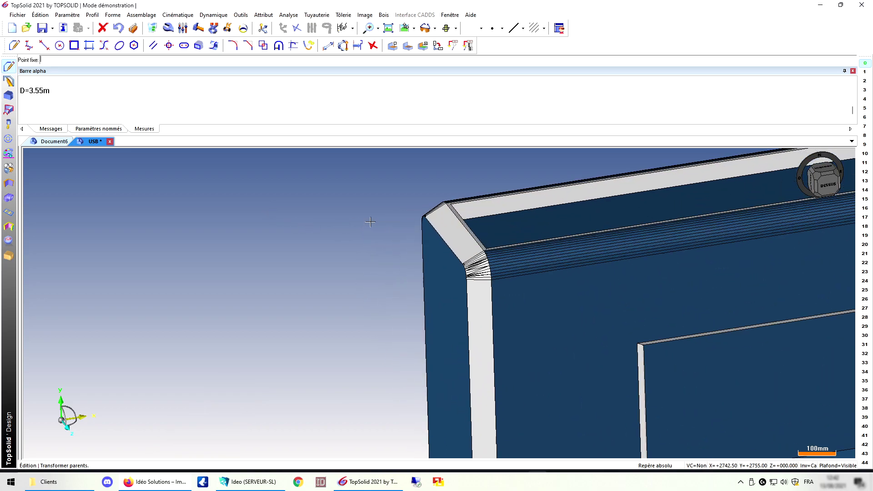
{"action": "scroll", "coordinate": [387, 220], "scroll_direction": "up", "scroll_amount": 2}
{"action": "scroll", "coordinate": [409, 217], "scroll_direction": "up", "scroll_amount": 2}
{"action": "scroll", "coordinate": [433, 213], "scroll_direction": "up", "scroll_amount": 2}
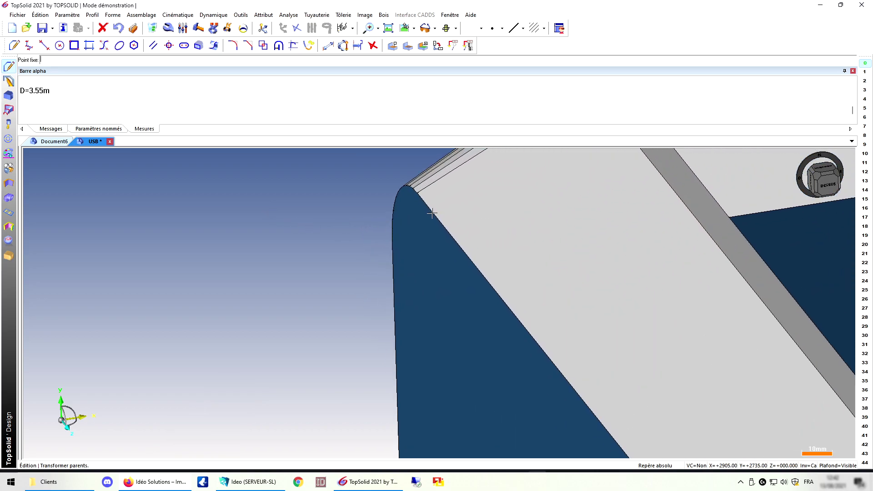
{"action": "left_click", "coordinate": [418, 194]}
{"action": "scroll", "coordinate": [335, 215], "scroll_direction": "down", "scroll_amount": 1}
{"action": "scroll", "coordinate": [336, 215], "scroll_direction": "down", "scroll_amount": 2}
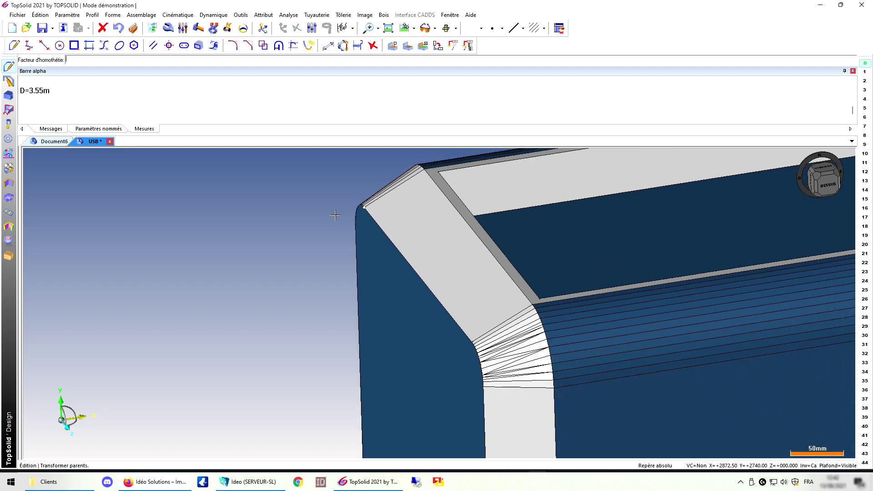
{"action": "scroll", "coordinate": [335, 216], "scroll_direction": "down", "scroll_amount": 1}
{"action": "scroll", "coordinate": [335, 215], "scroll_direction": "down", "scroll_amount": 1}
{"action": "scroll", "coordinate": [336, 214], "scroll_direction": "down", "scroll_amount": 1}
{"action": "scroll", "coordinate": [335, 213], "scroll_direction": "down", "scroll_amount": 1}
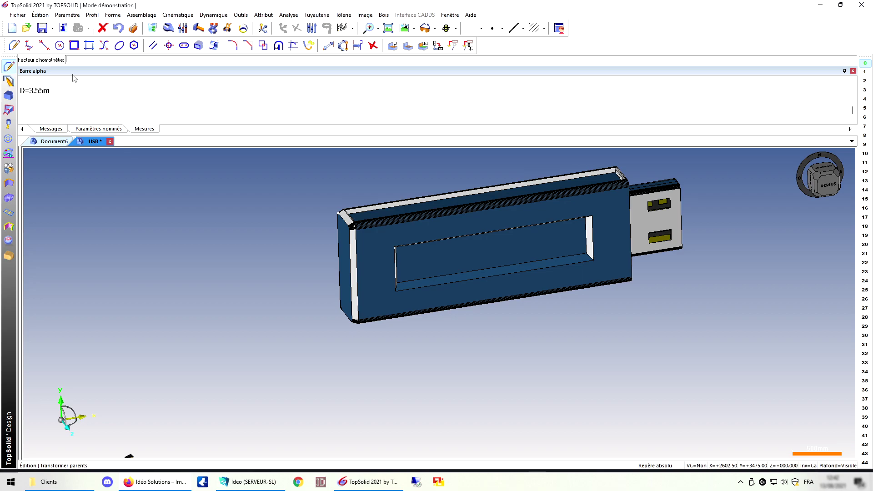
Enter 50/3550 as the Facteur d'homothétie
{"action": "type", "text": "1"}
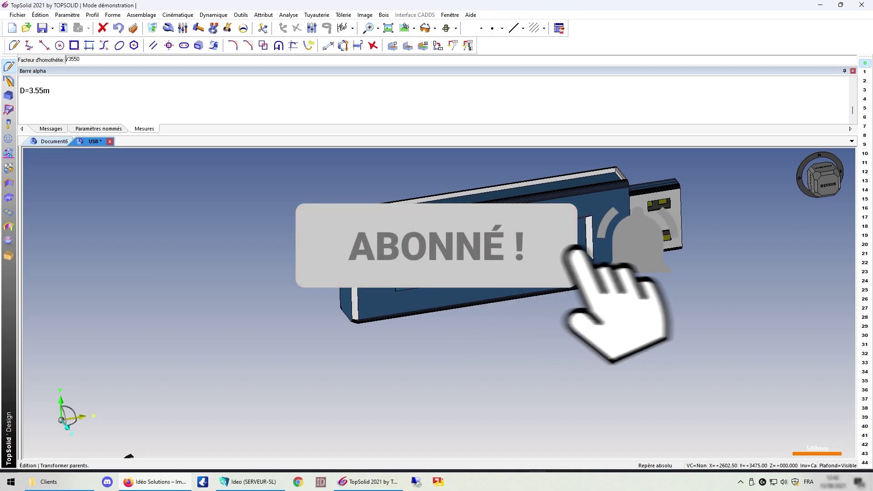
{"action": "type", "text": "50"}
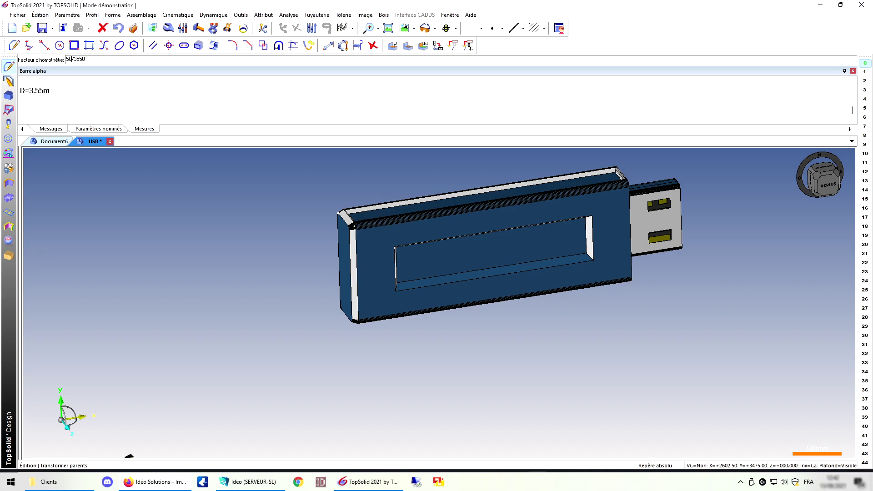
{"action": "key", "text": "Return"}
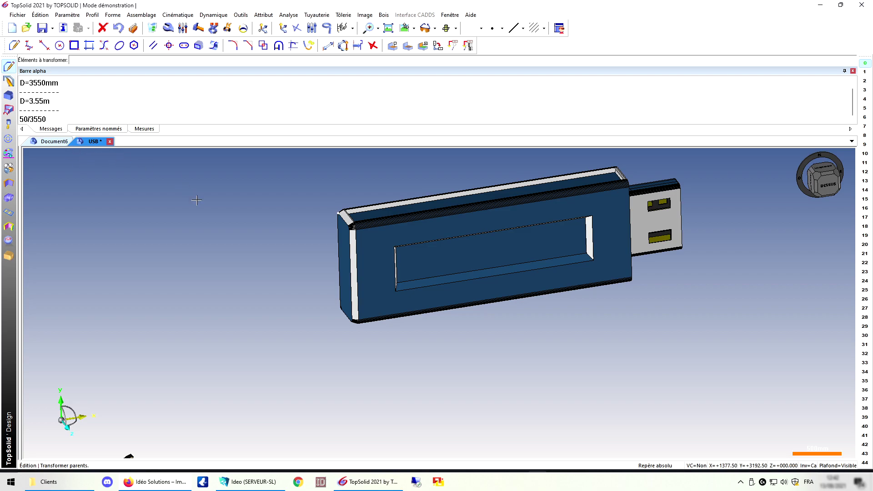
{"action": "left_click", "coordinate": [327, 29]}
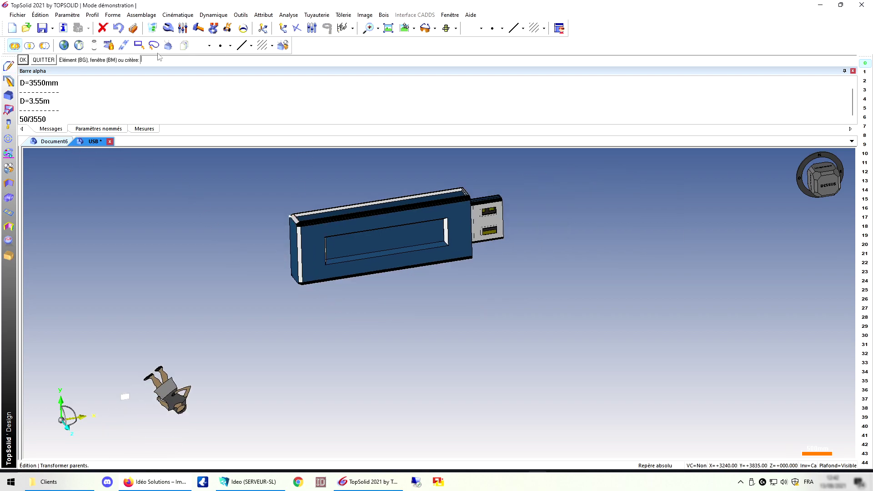
Window-select all 720 elements of the USB model to apply the 50/3550 scaling
{"action": "left_click", "coordinate": [139, 45]}
{"action": "left_click", "coordinate": [259, 167]}
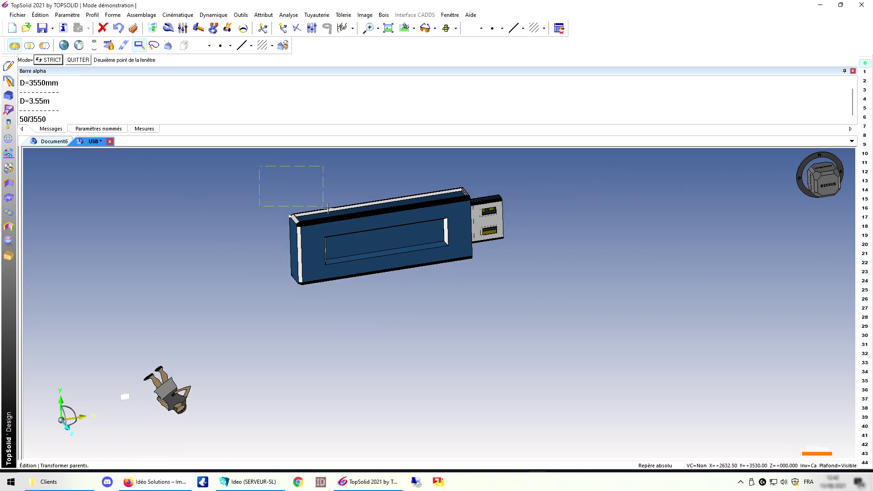
{"action": "left_click", "coordinate": [555, 317]}
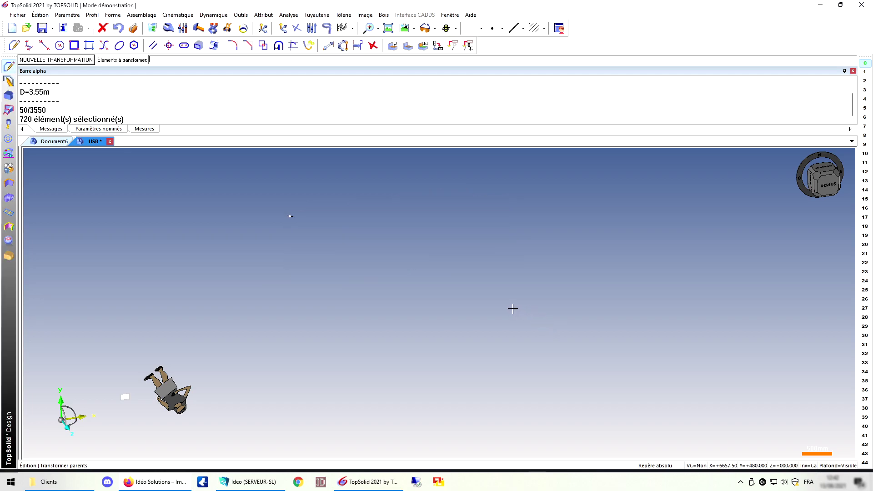
{"action": "scroll", "coordinate": [292, 225], "scroll_direction": "up", "scroll_amount": 3}
{"action": "scroll", "coordinate": [291, 223], "scroll_direction": "down", "scroll_amount": 3}
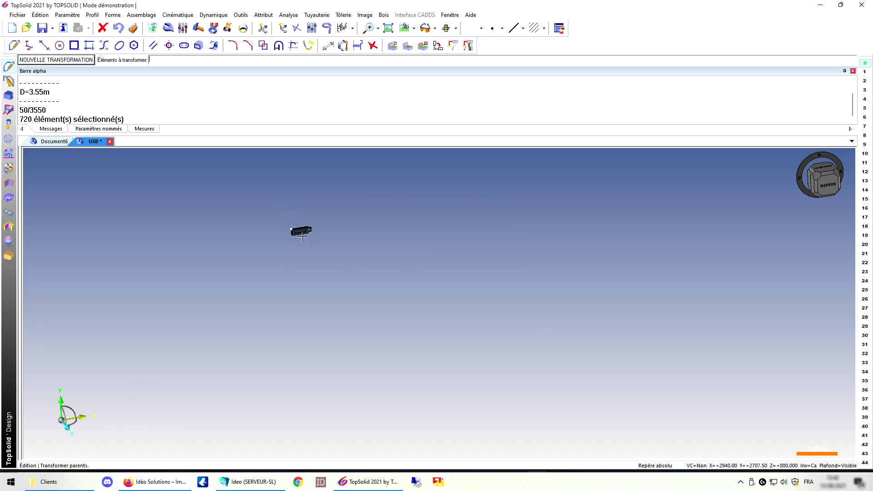
{"action": "scroll", "coordinate": [290, 220], "scroll_direction": "down", "scroll_amount": 3}
{"action": "scroll", "coordinate": [287, 215], "scroll_direction": "down", "scroll_amount": 3}
{"action": "scroll", "coordinate": [285, 209], "scroll_direction": "down", "scroll_amount": 3}
{"action": "scroll", "coordinate": [285, 209], "scroll_direction": "down", "scroll_amount": 1}
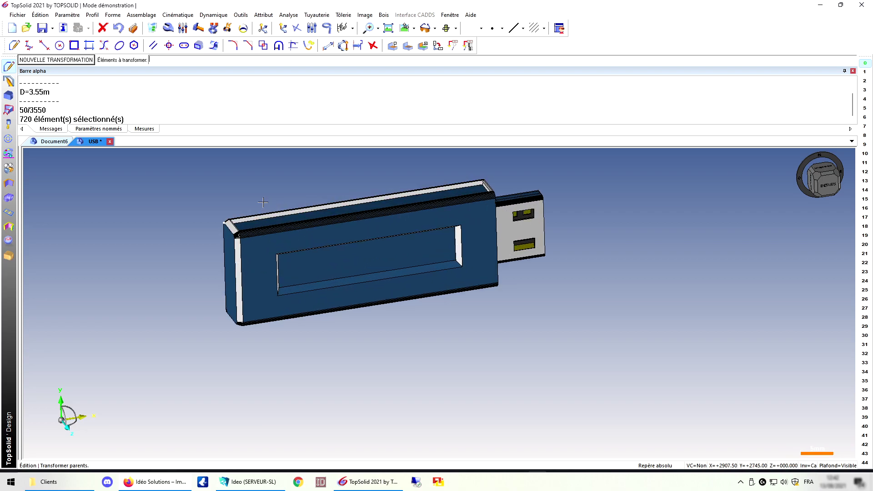
{"action": "left_click", "coordinate": [285, 16]}
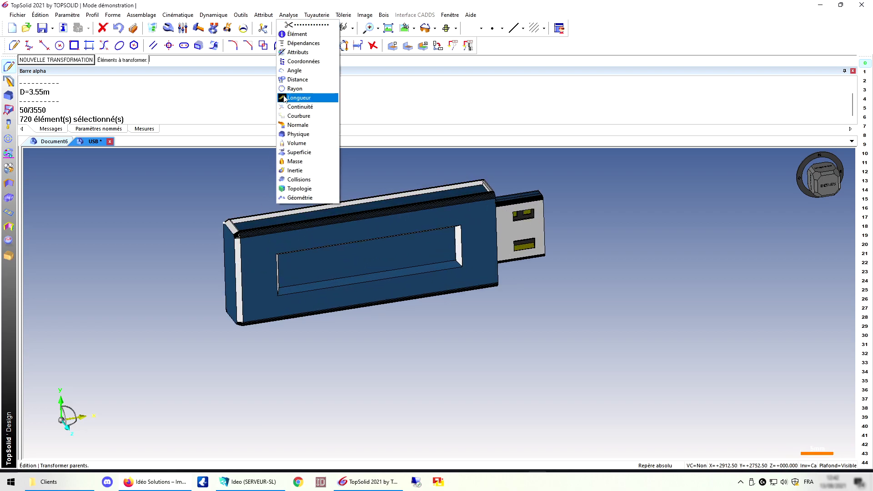
Measure the rescaled stick with Analyse > Distance, getting D = 50 mm at the plug end
{"action": "left_click", "coordinate": [297, 79]}
{"action": "left_click", "coordinate": [26, 61]}
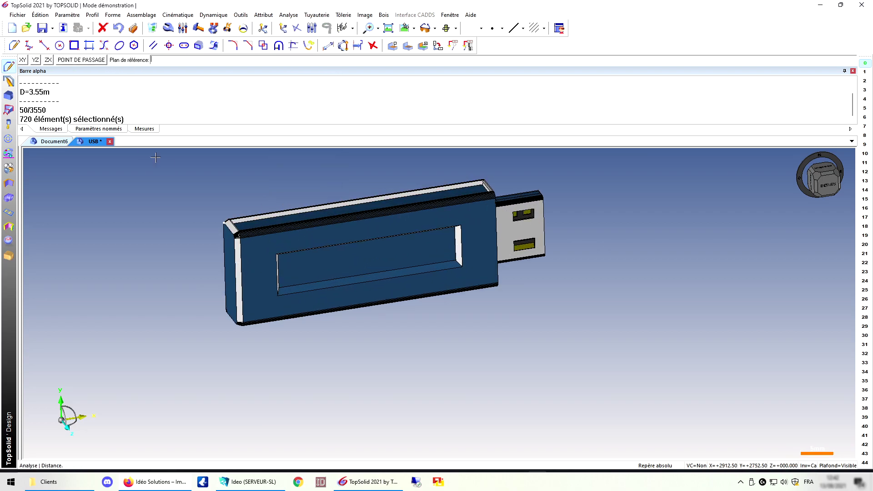
{"action": "scroll", "coordinate": [196, 241], "scroll_direction": "down", "scroll_amount": 1}
{"action": "left_click", "coordinate": [207, 228]}
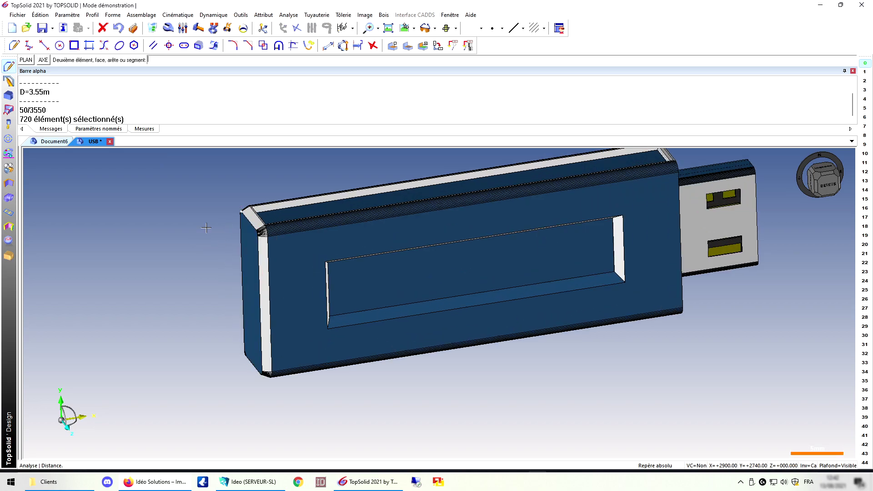
{"action": "left_click", "coordinate": [26, 59]}
{"action": "scroll", "coordinate": [208, 207], "scroll_direction": "up", "scroll_amount": 1}
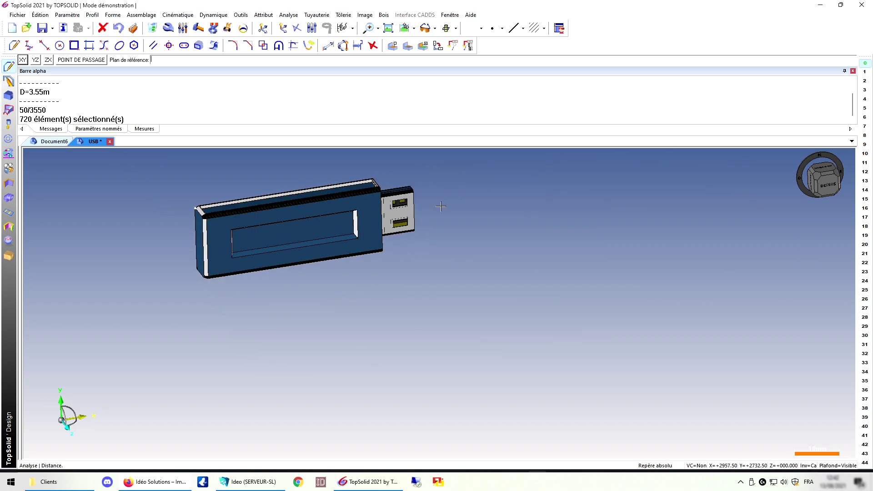
{"action": "middle_click_drag", "start_coordinate": [464, 200], "coordinate": [449, 201]}
{"action": "scroll", "coordinate": [447, 201], "scroll_direction": "down", "scroll_amount": 1}
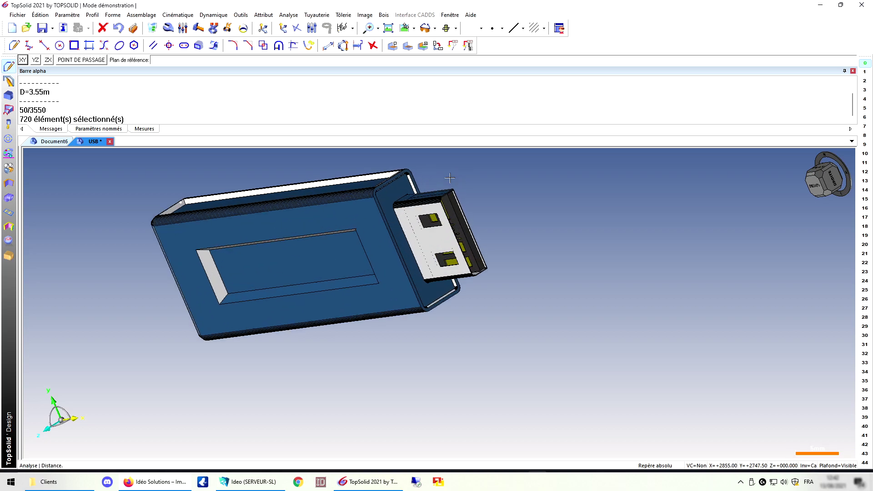
{"action": "scroll", "coordinate": [446, 204], "scroll_direction": "down", "scroll_amount": 2}
{"action": "scroll", "coordinate": [444, 207], "scroll_direction": "down", "scroll_amount": 2}
{"action": "scroll", "coordinate": [442, 210], "scroll_direction": "down", "scroll_amount": 1}
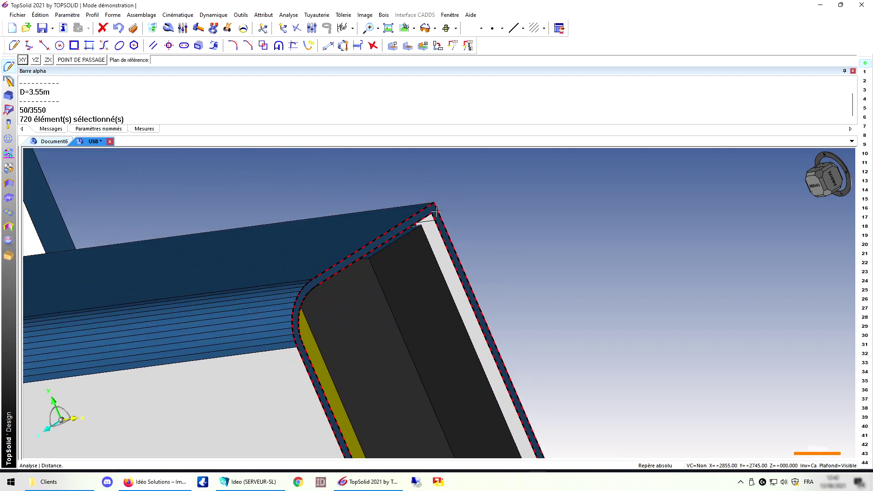
{"action": "left_click", "coordinate": [442, 210]}
Highlight the 50 mm result in the log and orbit the stick to a top-down view
{"action": "scroll", "coordinate": [486, 214], "scroll_direction": "up", "scroll_amount": 1}
{"action": "scroll", "coordinate": [486, 214], "scroll_direction": "up", "scroll_amount": 2}
{"action": "scroll", "coordinate": [485, 214], "scroll_direction": "up", "scroll_amount": 2}
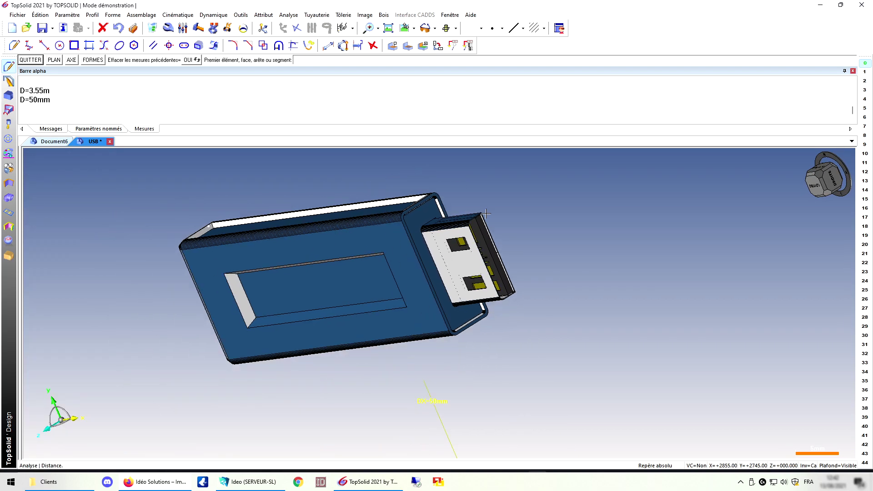
{"action": "left_click_drag", "start_coordinate": [65, 102], "coordinate": [19, 100]}
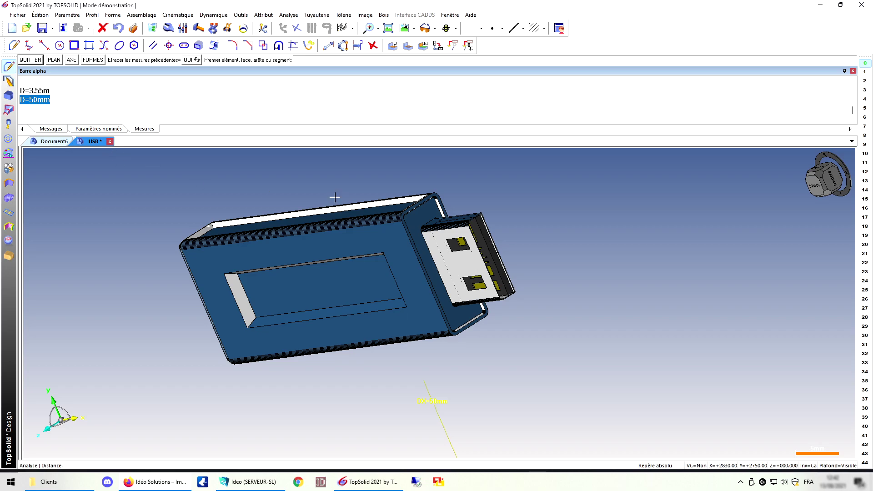
{"action": "scroll", "coordinate": [232, 259], "scroll_direction": "up", "scroll_amount": 2}
{"action": "scroll", "coordinate": [232, 258], "scroll_direction": "up", "scroll_amount": 1}
{"action": "scroll", "coordinate": [232, 259], "scroll_direction": "up", "scroll_amount": 2}
{"action": "mouse_move", "coordinate": [232, 258]}
{"action": "middle_mouse_down"}
{"action": "mouse_move", "coordinate": [330, 239]}
{"action": "mouse_move", "coordinate": [345, 211]}
{"action": "mouse_move", "coordinate": [345, 246]}
{"action": "middle_mouse_up"}
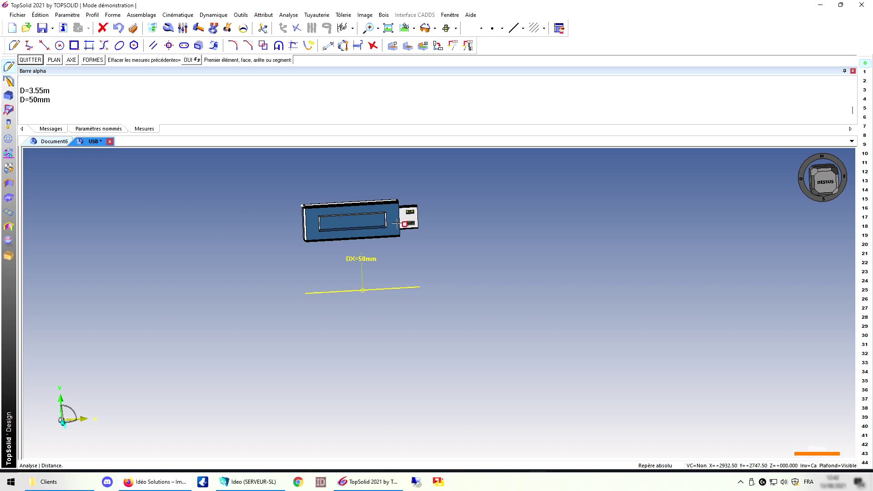
{"action": "left_click", "coordinate": [40, 15]}
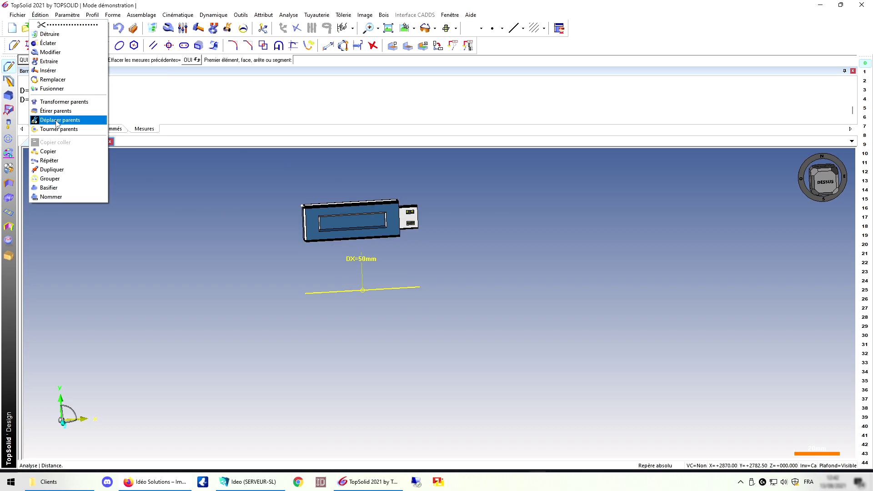
Start a second HOMOTHÉTIE PONCTUELLE with the connector corner as its fixed point
{"action": "left_click", "coordinate": [54, 103]}
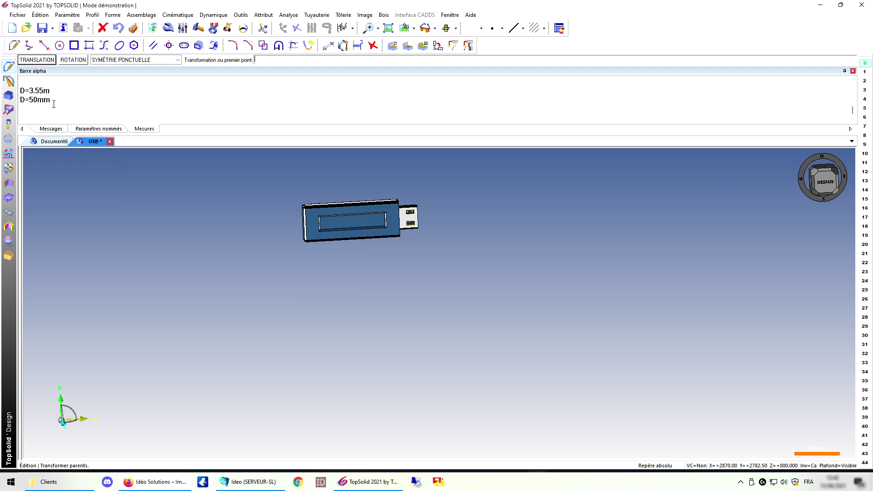
{"action": "left_click", "coordinate": [172, 61]}
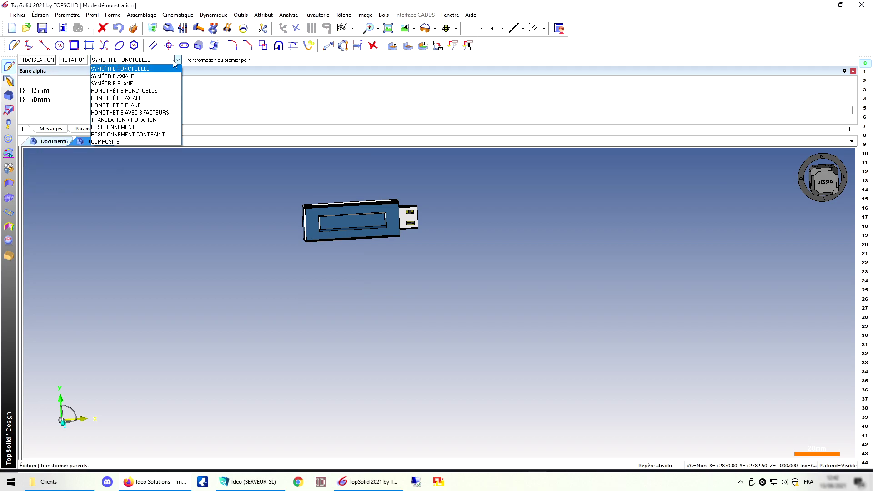
{"action": "left_click", "coordinate": [155, 92]}
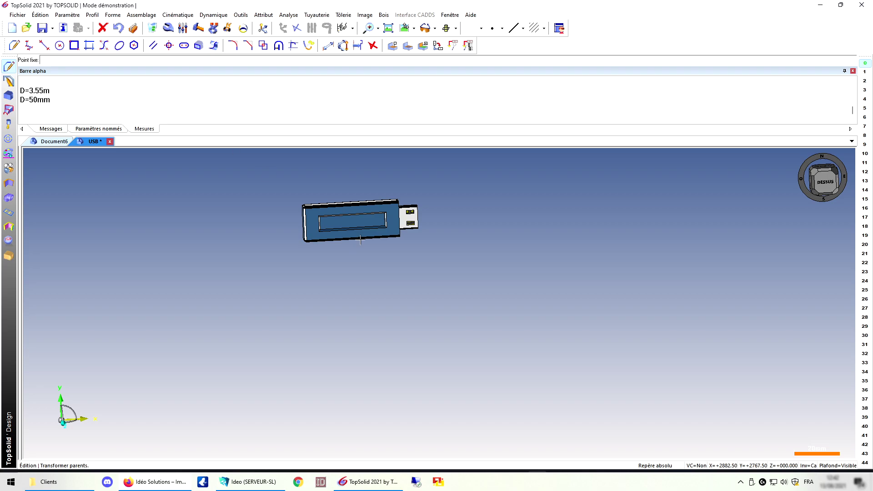
{"action": "scroll", "coordinate": [409, 219], "scroll_direction": "up", "scroll_amount": 2}
{"action": "scroll", "coordinate": [406, 195], "scroll_direction": "up", "scroll_amount": 4}
{"action": "scroll", "coordinate": [401, 210], "scroll_direction": "up", "scroll_amount": 4}
{"action": "scroll", "coordinate": [399, 216], "scroll_direction": "up", "scroll_amount": 3}
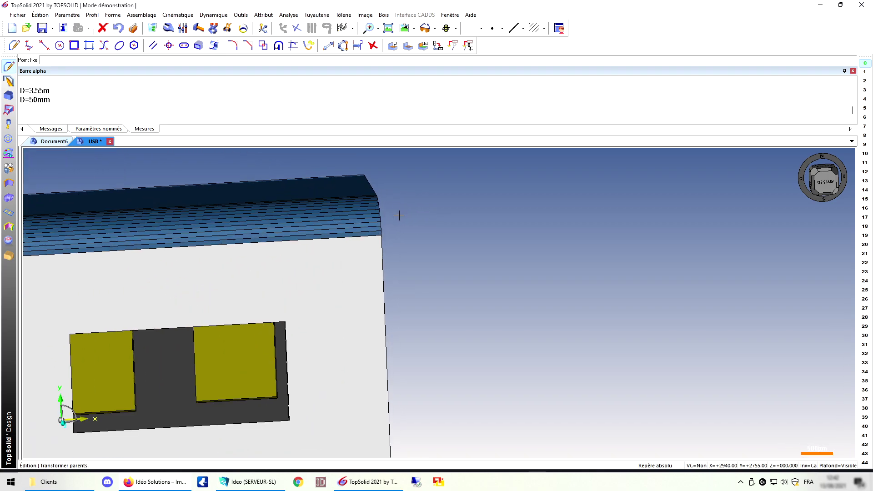
{"action": "scroll", "coordinate": [393, 234], "scroll_direction": "up", "scroll_amount": 1}
{"action": "left_click", "coordinate": [374, 236]}
{"action": "scroll", "coordinate": [417, 265], "scroll_direction": "down", "scroll_amount": 2}
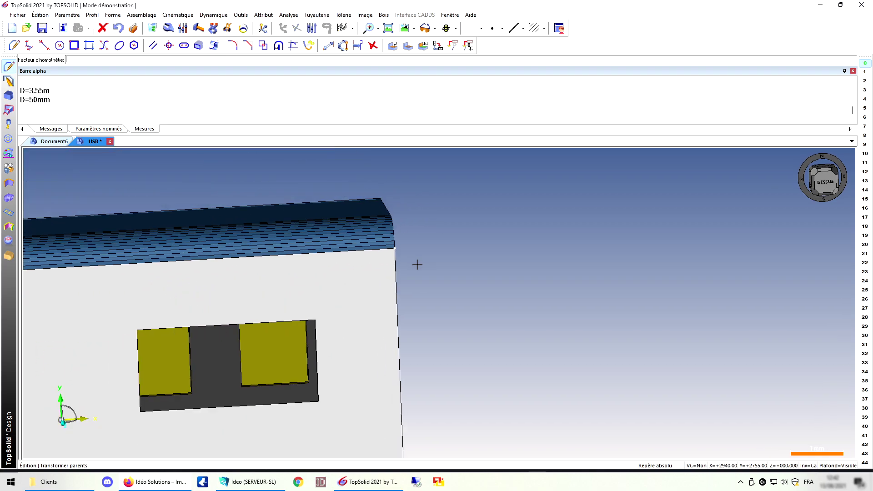
{"action": "scroll", "coordinate": [416, 261], "scroll_direction": "down", "scroll_amount": 2}
{"action": "scroll", "coordinate": [432, 266], "scroll_direction": "down", "scroll_amount": 2}
{"action": "scroll", "coordinate": [478, 270], "scroll_direction": "down", "scroll_amount": 1}
{"action": "scroll", "coordinate": [503, 272], "scroll_direction": "down", "scroll_amount": 1}
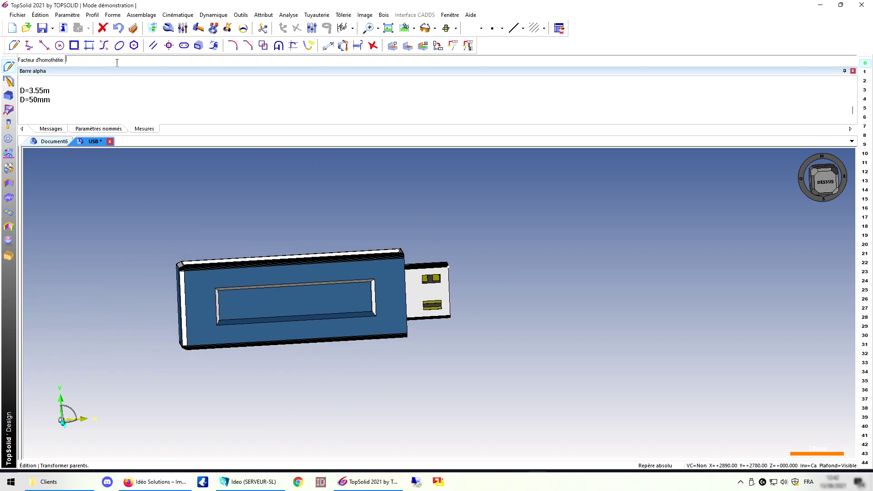
Apply a 102.36/50 scale factor to the whole model via box selection
{"action": "type", "text": "/50"}
{"action": "type", "text": "10"}
{"action": "type", "text": "2"}
{"action": "type", "text": ".36"}
{"action": "key", "text": "Return"}
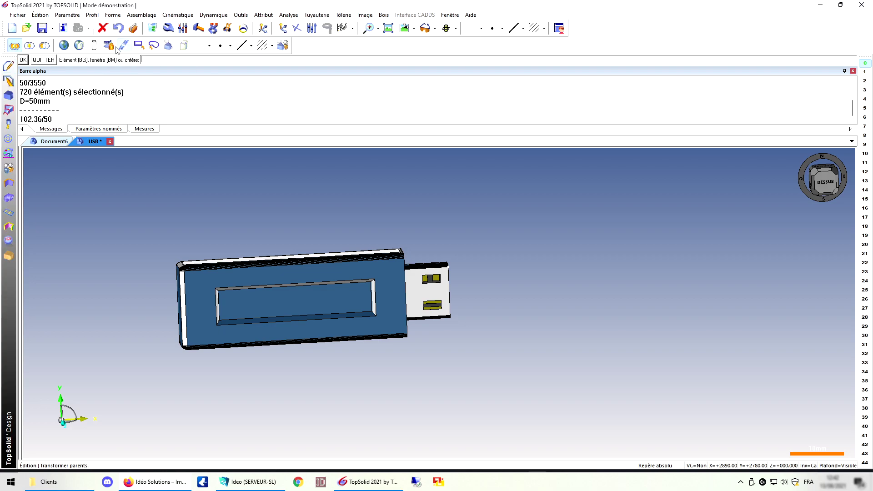
{"action": "left_click", "coordinate": [139, 46]}
{"action": "left_click", "coordinate": [165, 204]}
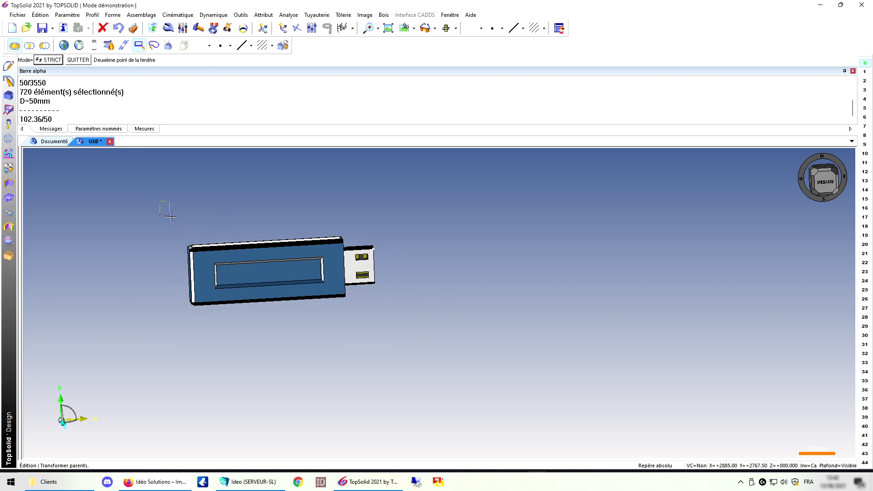
{"action": "left_click", "coordinate": [480, 356]}
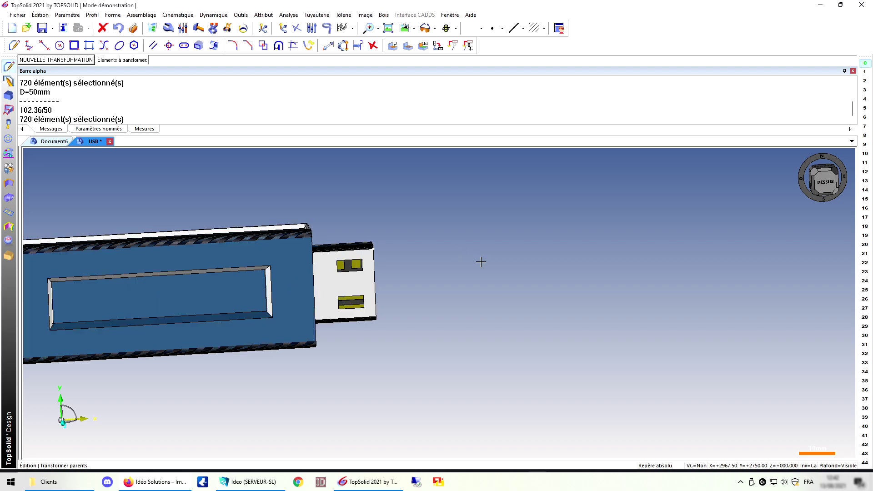
{"action": "scroll", "coordinate": [481, 259], "scroll_direction": "down", "scroll_amount": 2}
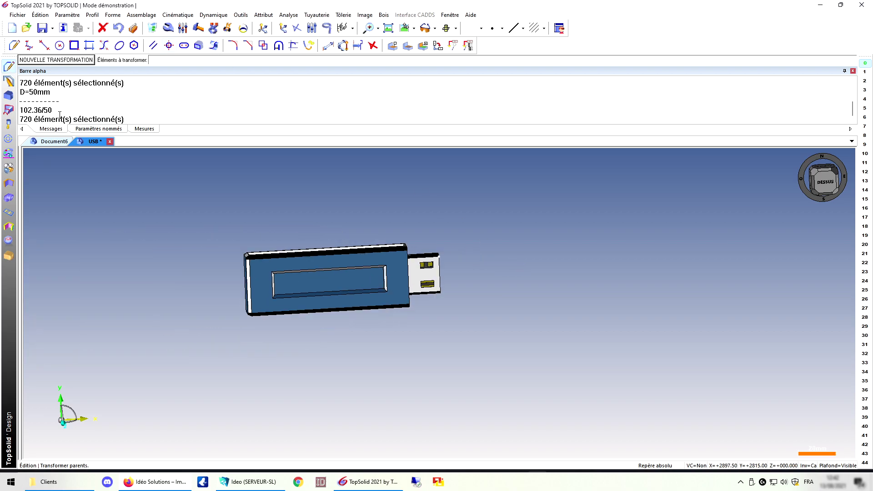
Measure the distance from the reference plane to the plug end edge, reading D=102.36 mm
{"action": "left_click", "coordinate": [289, 15]}
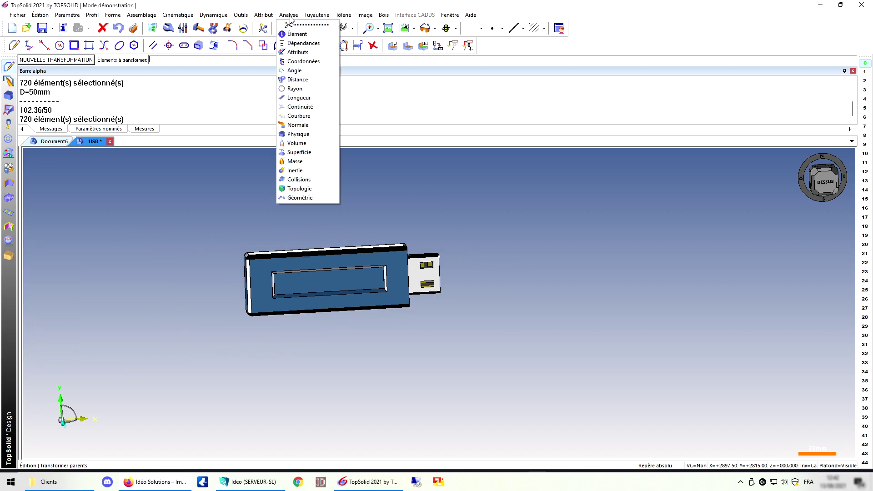
{"action": "left_click", "coordinate": [300, 79]}
{"action": "left_click", "coordinate": [248, 206]}
{"action": "middle_click_drag", "start_coordinate": [248, 206], "coordinate": [234, 242]}
{"action": "scroll", "coordinate": [233, 241], "scroll_direction": "up", "scroll_amount": 2}
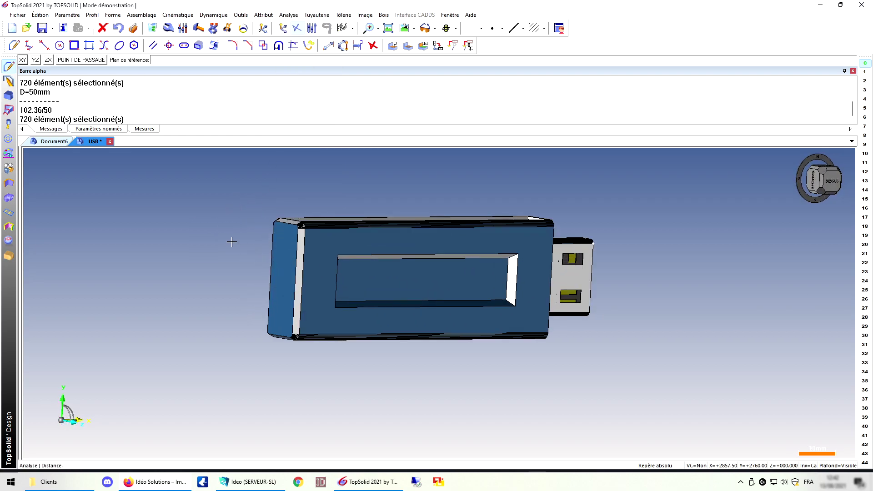
{"action": "left_click", "coordinate": [23, 60]}
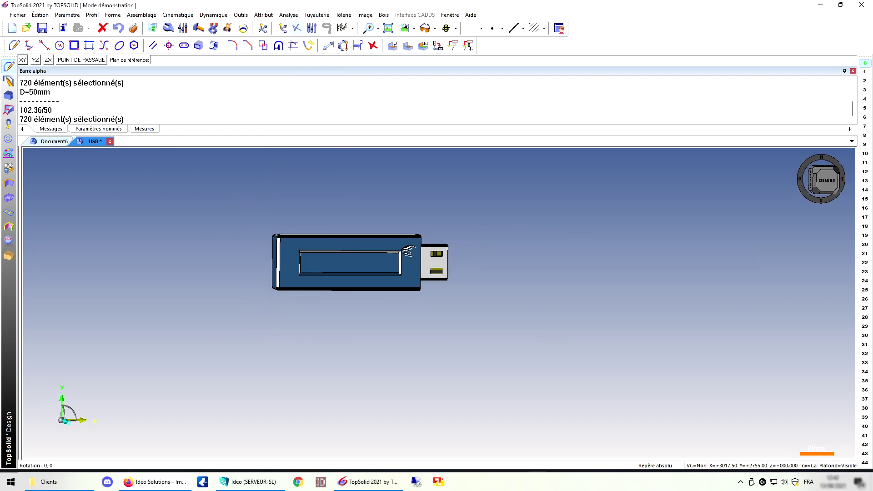
Zoom and orbit the view to inspect the rescaled USB stick diagonally
{"action": "scroll", "coordinate": [501, 244], "scroll_direction": "up", "scroll_amount": 5}
{"action": "scroll", "coordinate": [448, 240], "scroll_direction": "up", "scroll_amount": 4}
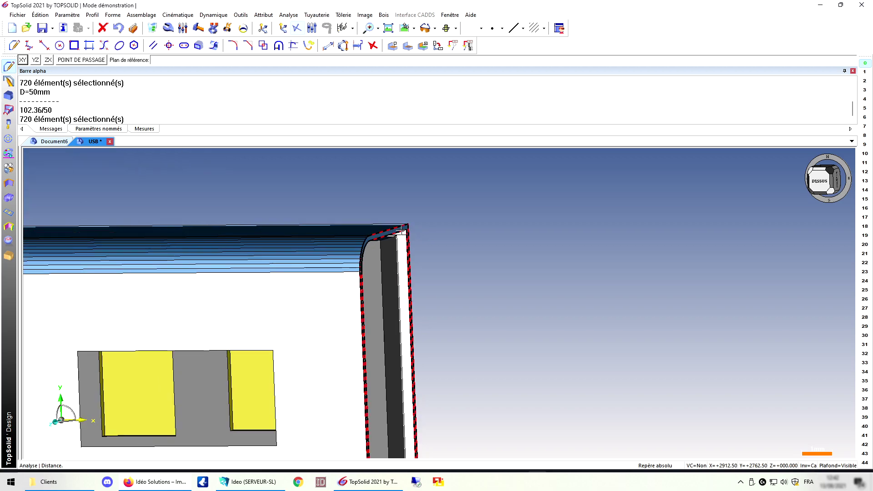
{"action": "scroll", "coordinate": [454, 231], "scroll_direction": "down", "scroll_amount": 2}
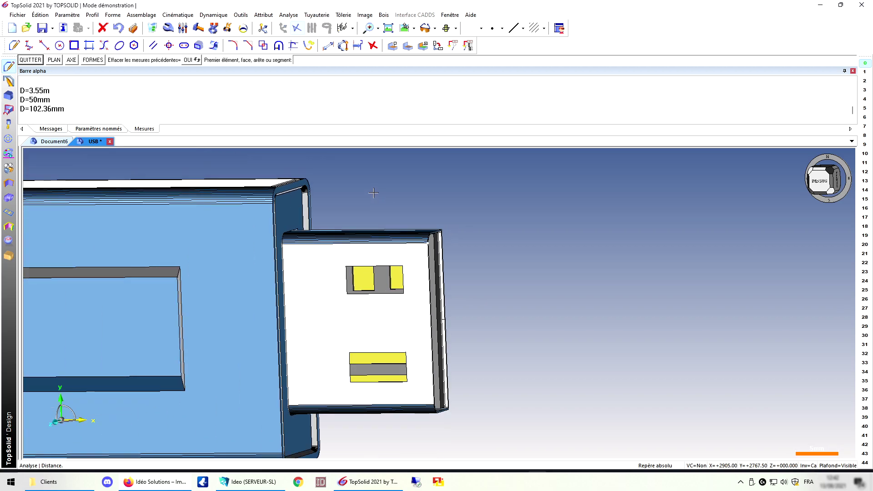
{"action": "scroll", "coordinate": [413, 201], "scroll_direction": "down", "scroll_amount": 2}
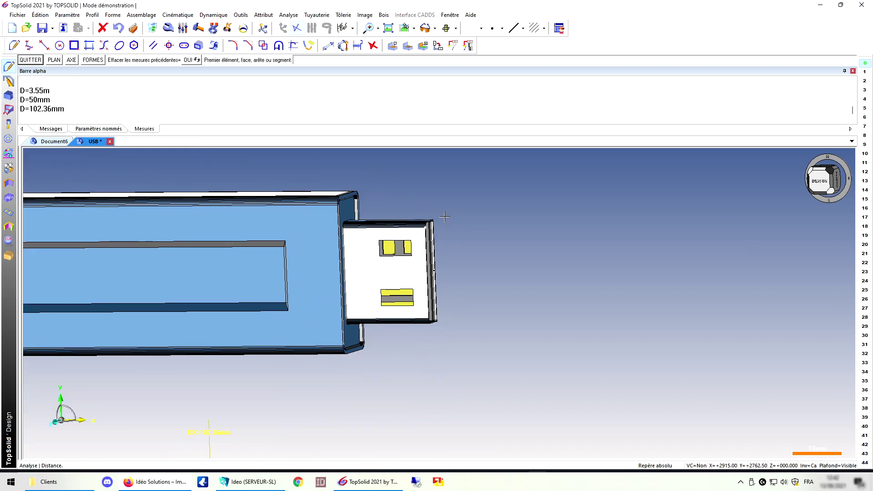
{"action": "scroll", "coordinate": [473, 221], "scroll_direction": "down", "scroll_amount": 2}
{"action": "mouse_move", "coordinate": [250, 196]}
{"action": "middle_mouse_down"}
{"action": "mouse_move", "coordinate": [490, 263]}
{"action": "mouse_move", "coordinate": [414, 220]}
{"action": "mouse_move", "coordinate": [259, 220]}
{"action": "middle_mouse_up"}
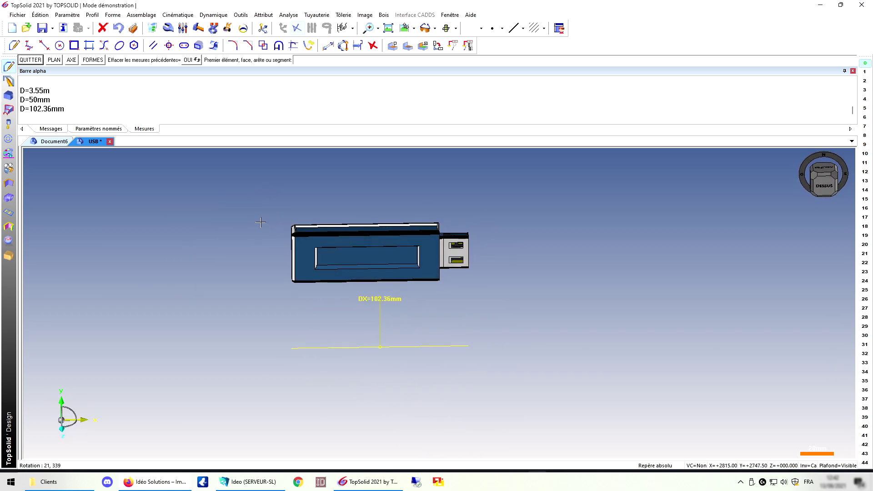
{"action": "mouse_move", "coordinate": [555, 247]}
{"action": "middle_mouse_down"}
{"action": "mouse_move", "coordinate": [302, 273]}
{"action": "mouse_move", "coordinate": [376, 248]}
{"action": "mouse_move", "coordinate": [386, 222]}
{"action": "middle_mouse_up"}
{"action": "mouse_move", "coordinate": [308, 245]}
{"action": "middle_mouse_down"}
{"action": "mouse_move", "coordinate": [519, 180]}
{"action": "mouse_move", "coordinate": [387, 184]}
{"action": "mouse_move", "coordinate": [476, 240]}
{"action": "middle_mouse_up"}
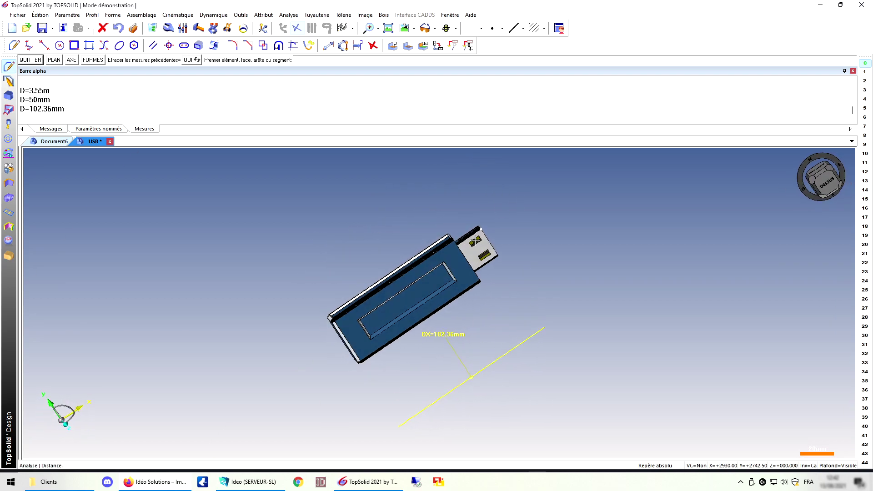